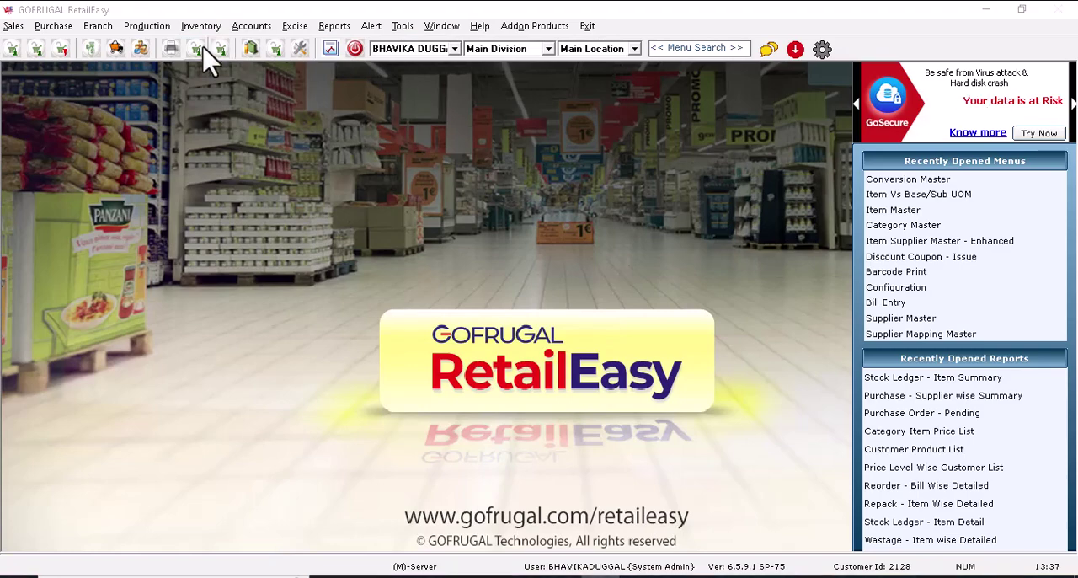
Reach the Conversion Master form via Inventory > Masters > Conversion [UOM]
{"action": "left_click", "coordinate": [202, 26]}
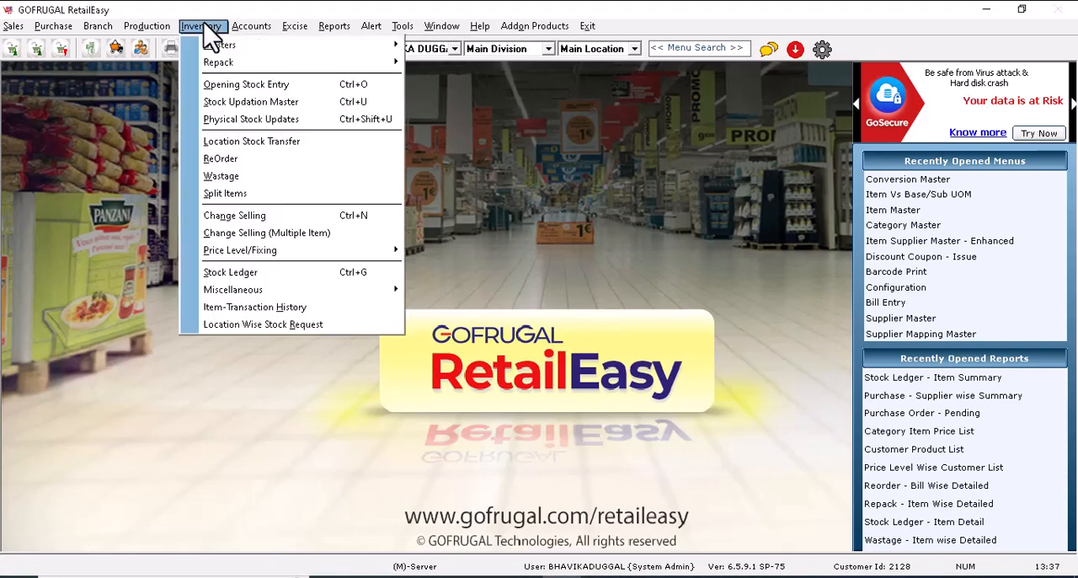
{"action": "mouse_move", "coordinate": [252, 44]}
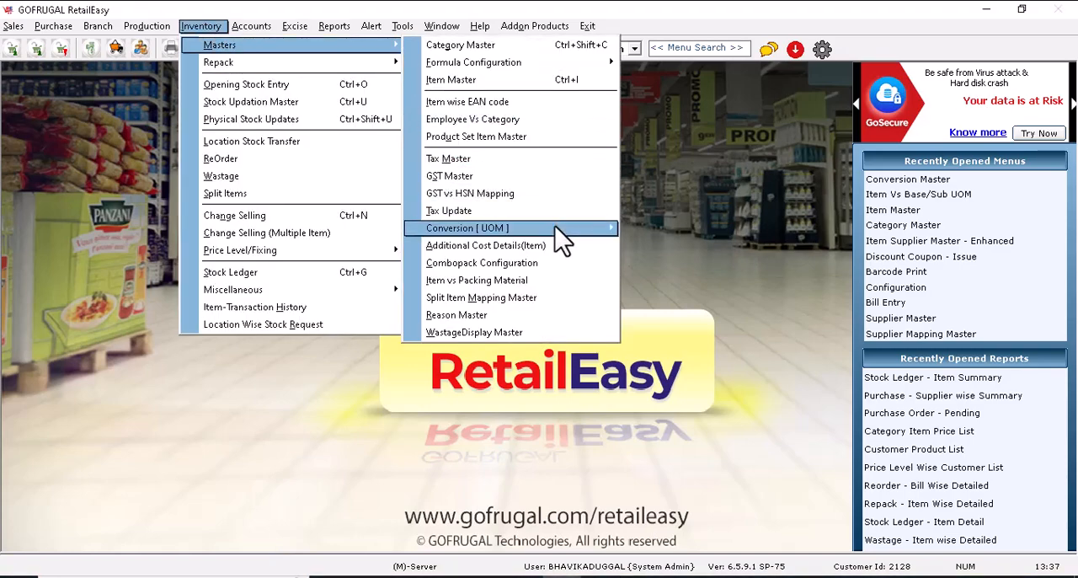
{"action": "mouse_move", "coordinate": [511, 228]}
{"action": "left_click", "coordinate": [670, 227]}
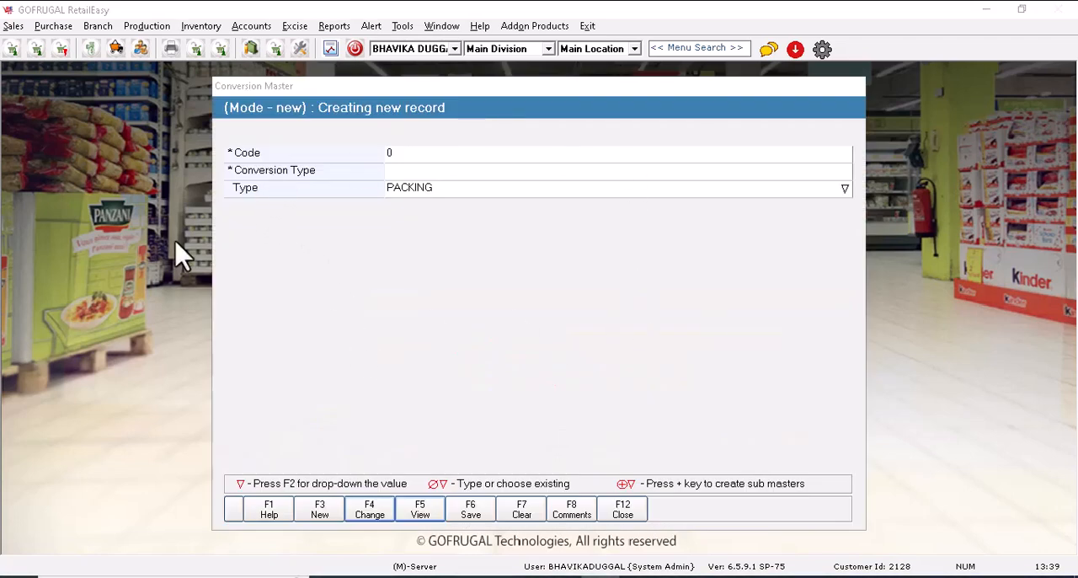
Enter LITRES as the conversion type, set its kind to UOM, and save with F6
{"action": "left_click", "coordinate": [419, 172]}
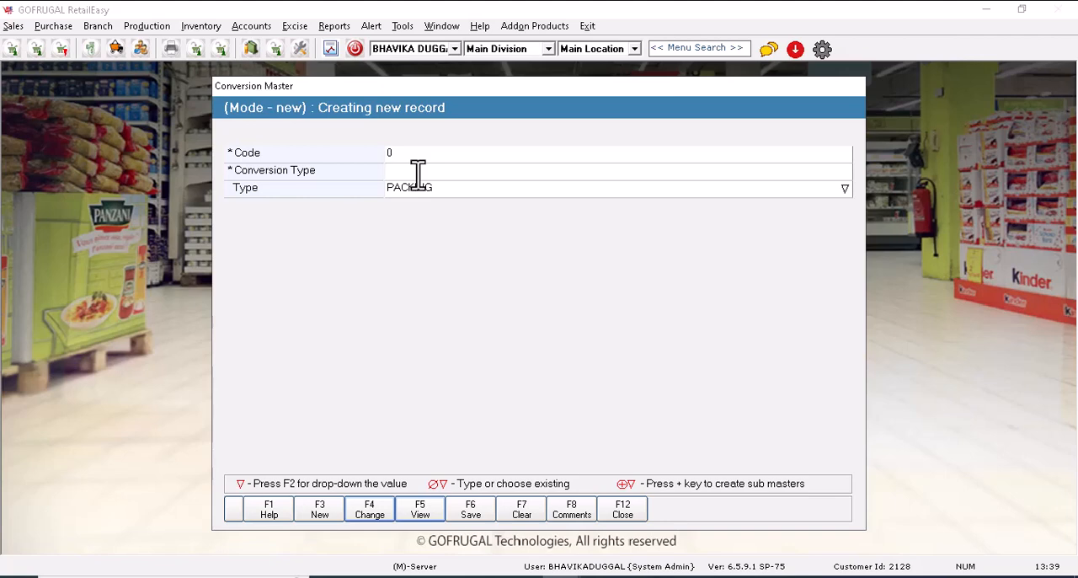
{"action": "type", "text": "LI"}
{"action": "type", "text": "TRE"}
{"action": "type", "text": "S"}
{"action": "key", "text": "Return"}
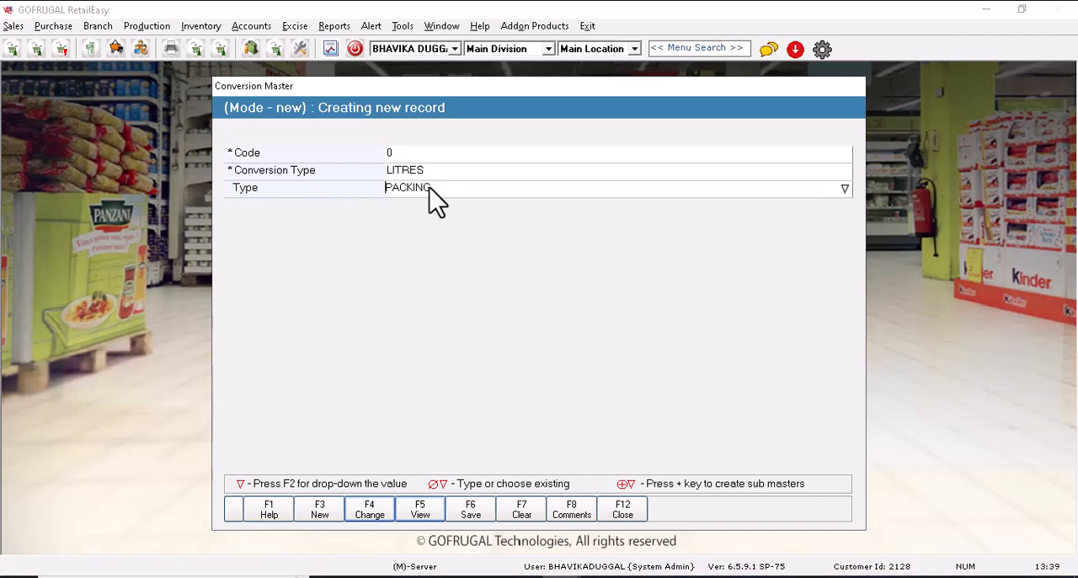
{"action": "left_click", "coordinate": [446, 188]}
{"action": "key", "text": "Down"}
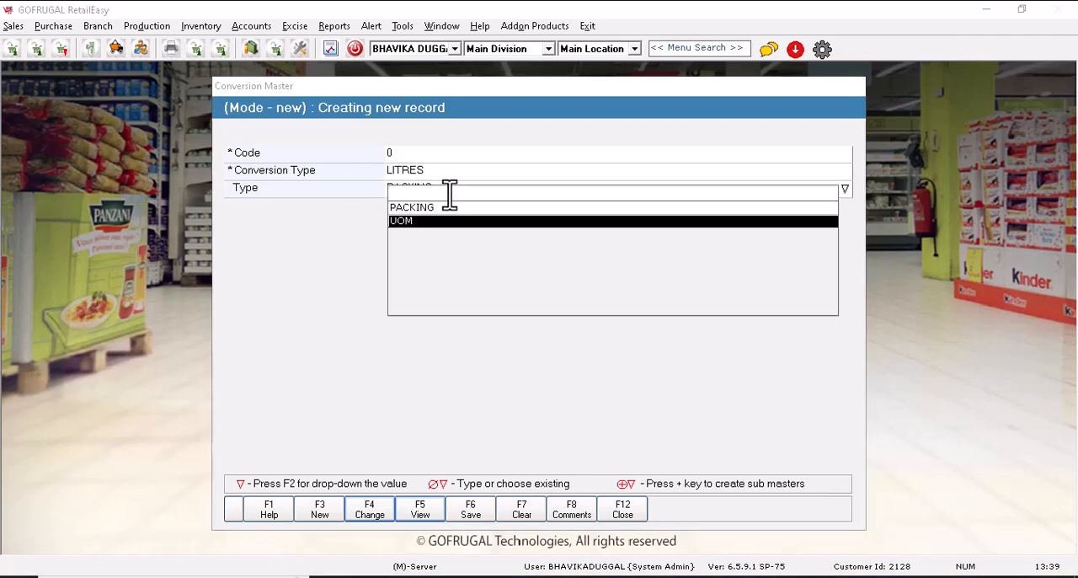
{"action": "key", "text": "Return"}
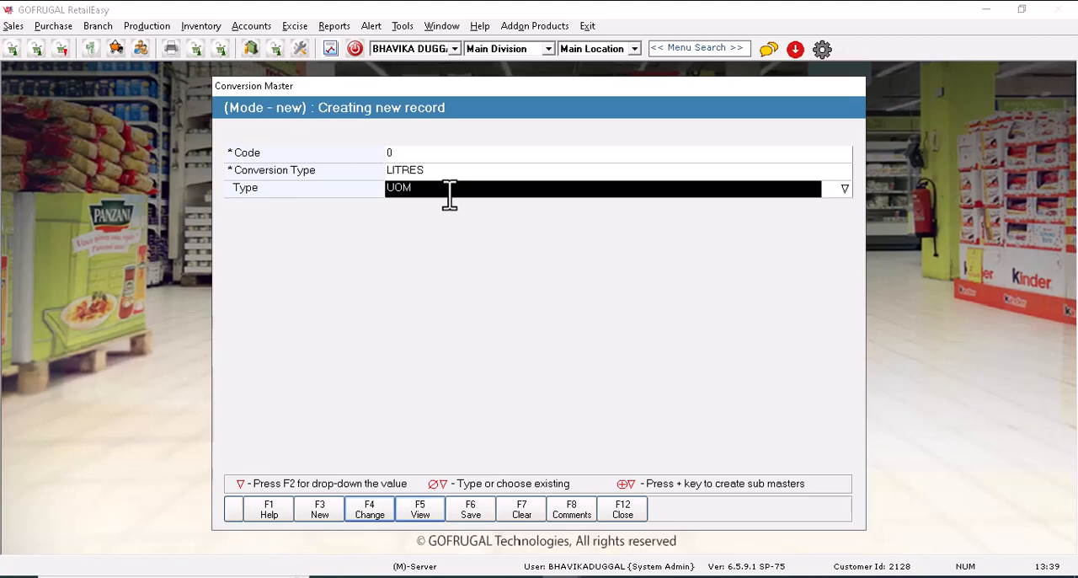
{"action": "left_click", "coordinate": [471, 509]}
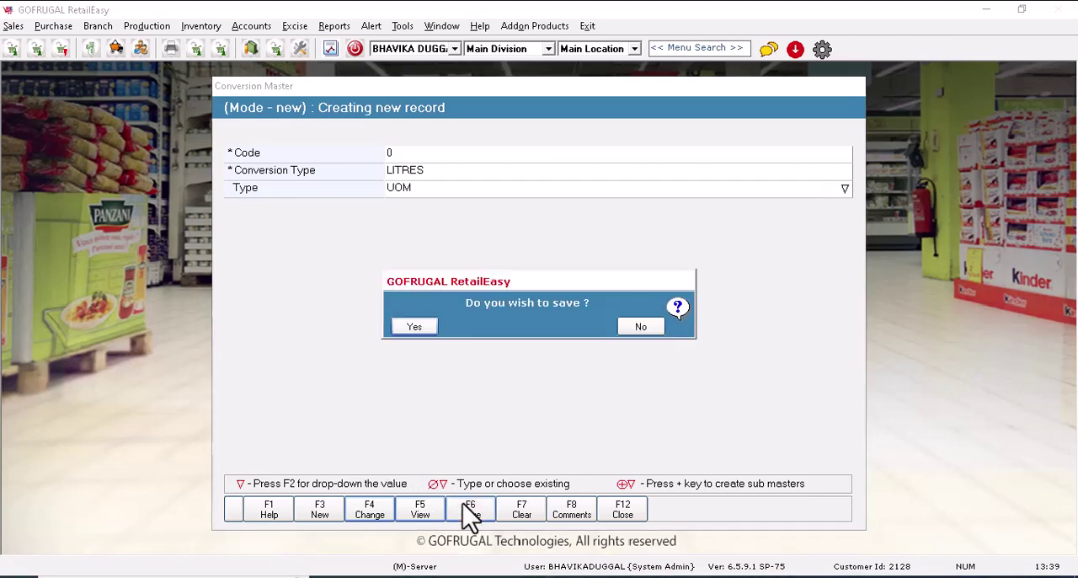
{"action": "left_click", "coordinate": [413, 326]}
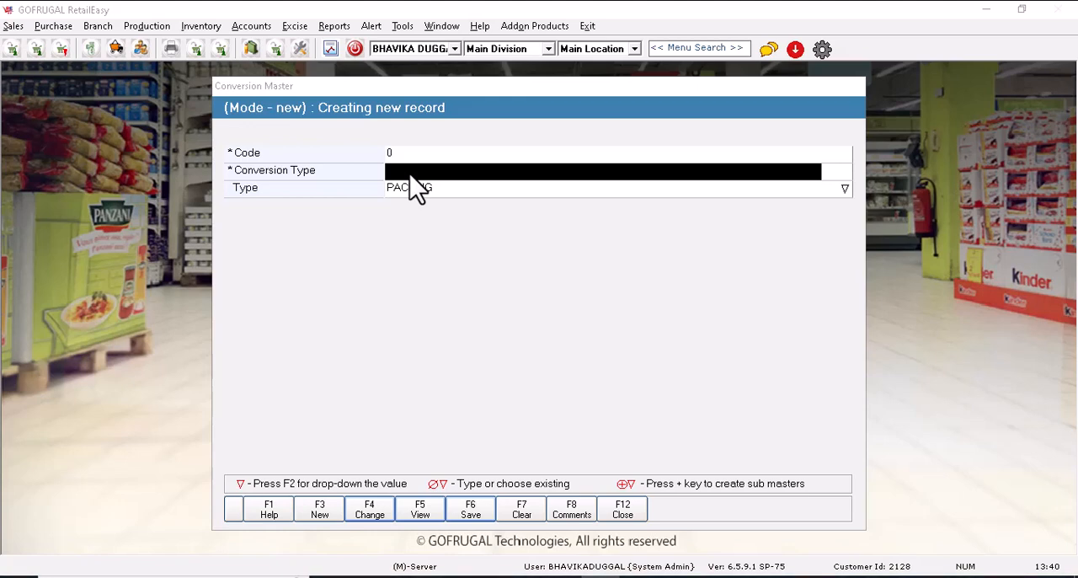
{"action": "type", "text": "ML"}
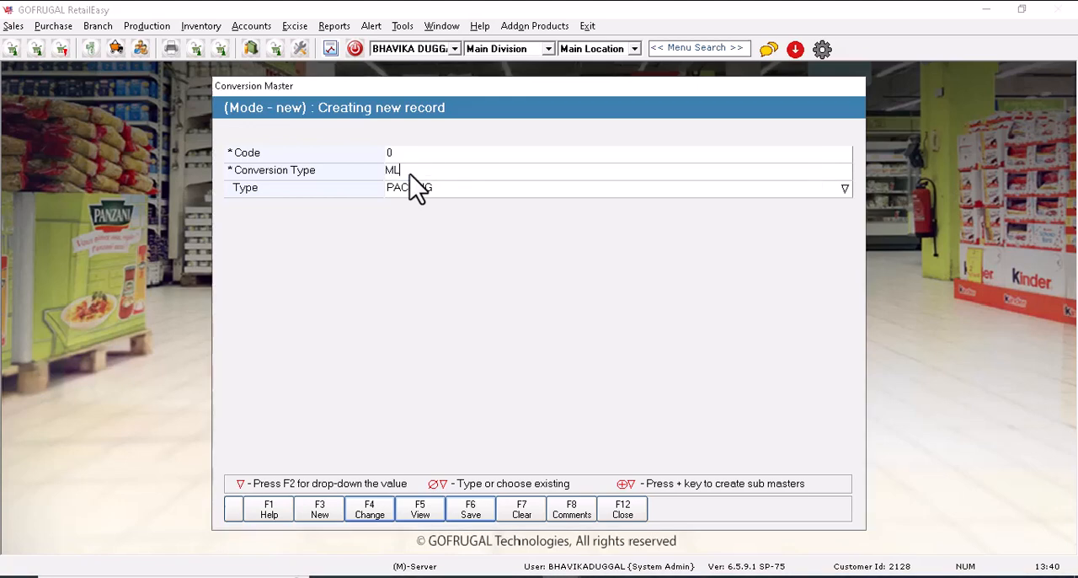
Set ML's kind to UOM, save the record, and close Conversion Master with F12
{"action": "left_click", "coordinate": [413, 187]}
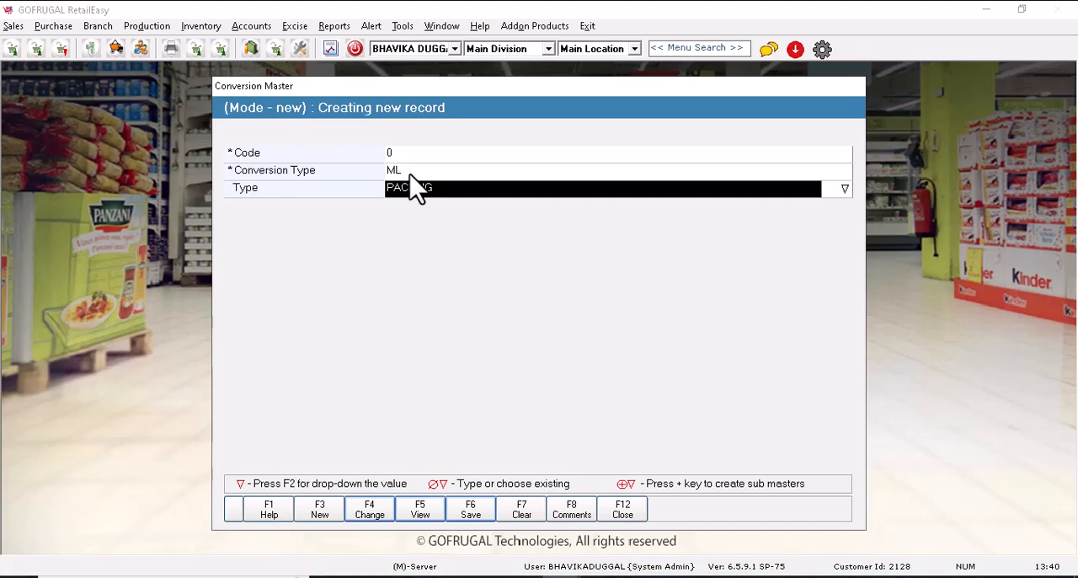
{"action": "key", "text": "Down"}
{"action": "key", "text": "Return"}
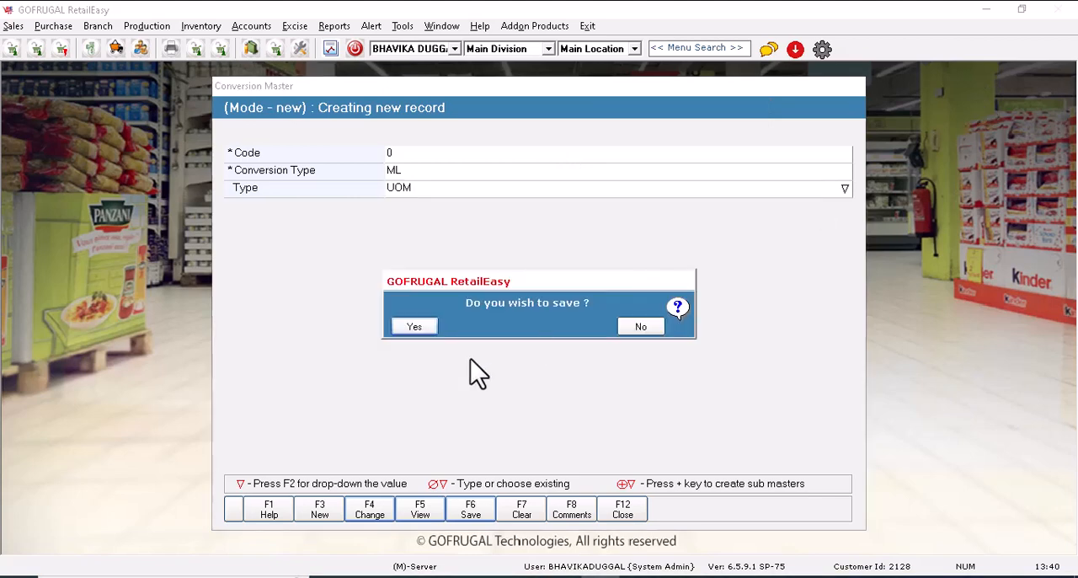
{"action": "left_click", "coordinate": [413, 327]}
{"action": "key", "text": "F12"}
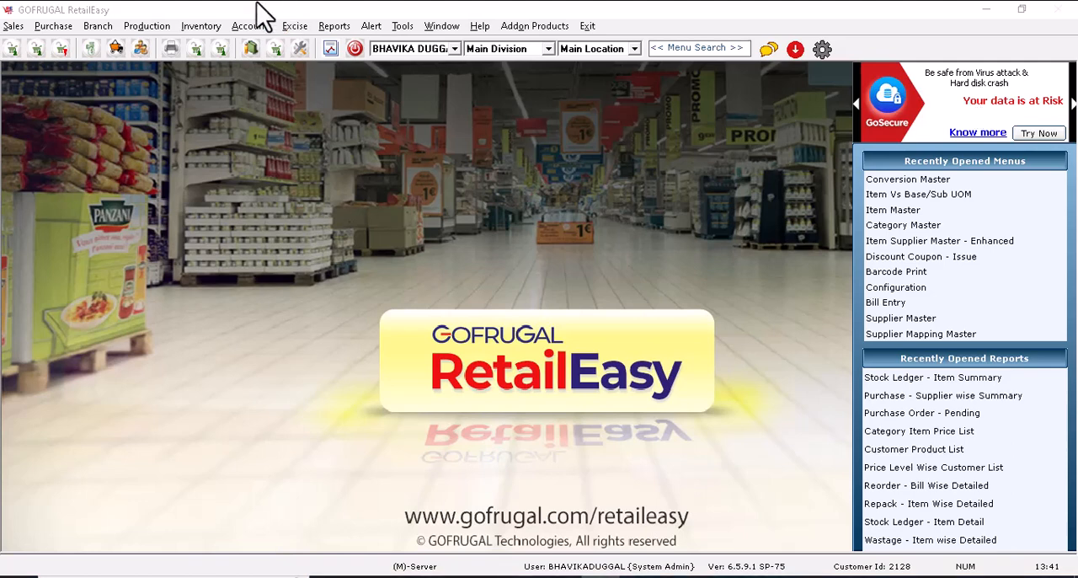
Reach the Item Vs Base/Sub UOM screen via Inventory > Masters > Conversion [UOM]
{"action": "left_click", "coordinate": [201, 25]}
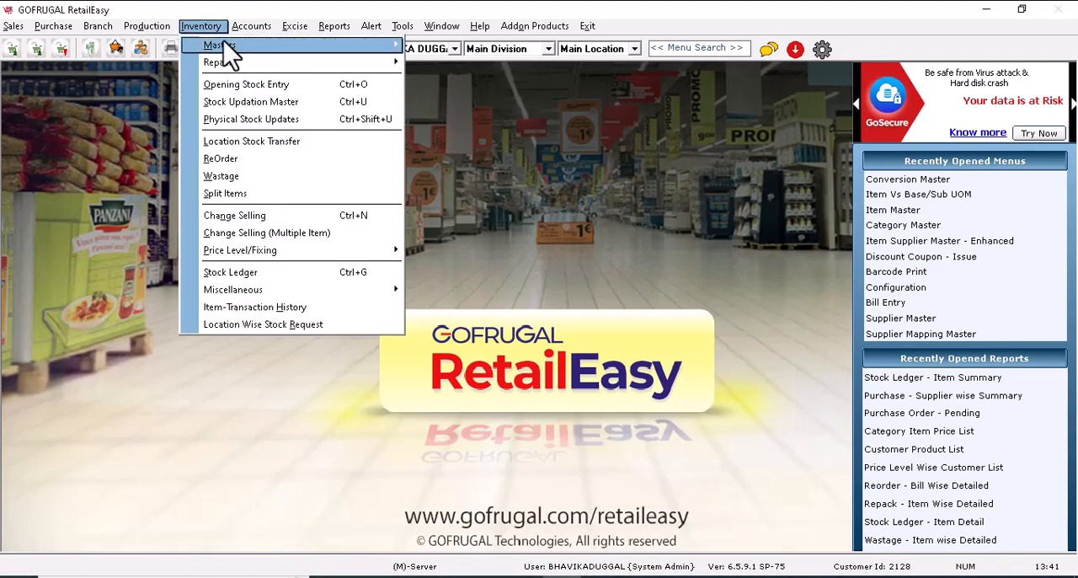
{"action": "mouse_move", "coordinate": [219, 44]}
{"action": "mouse_move", "coordinate": [468, 228]}
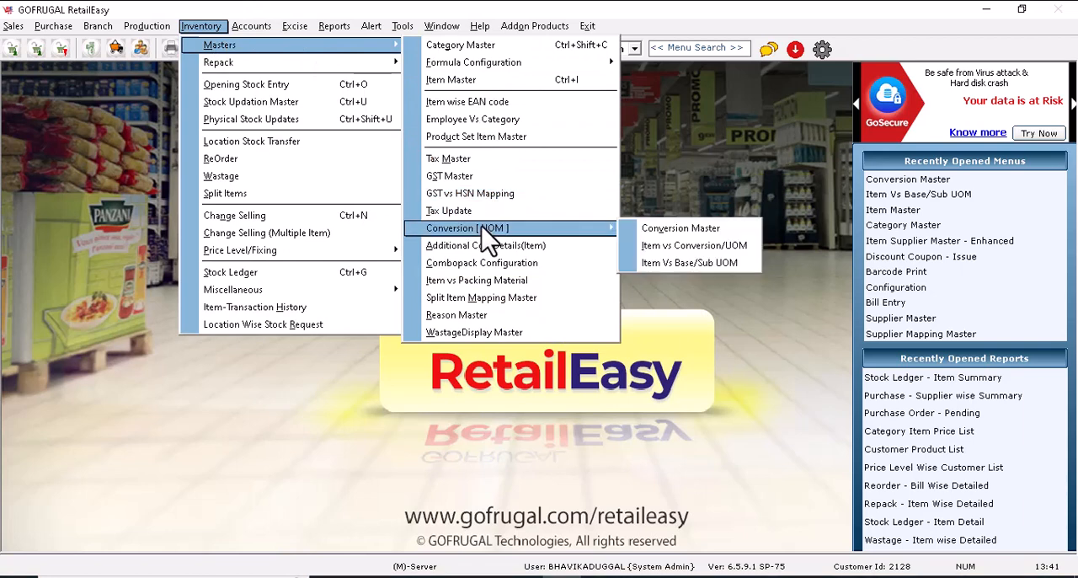
{"action": "left_click", "coordinate": [689, 262]}
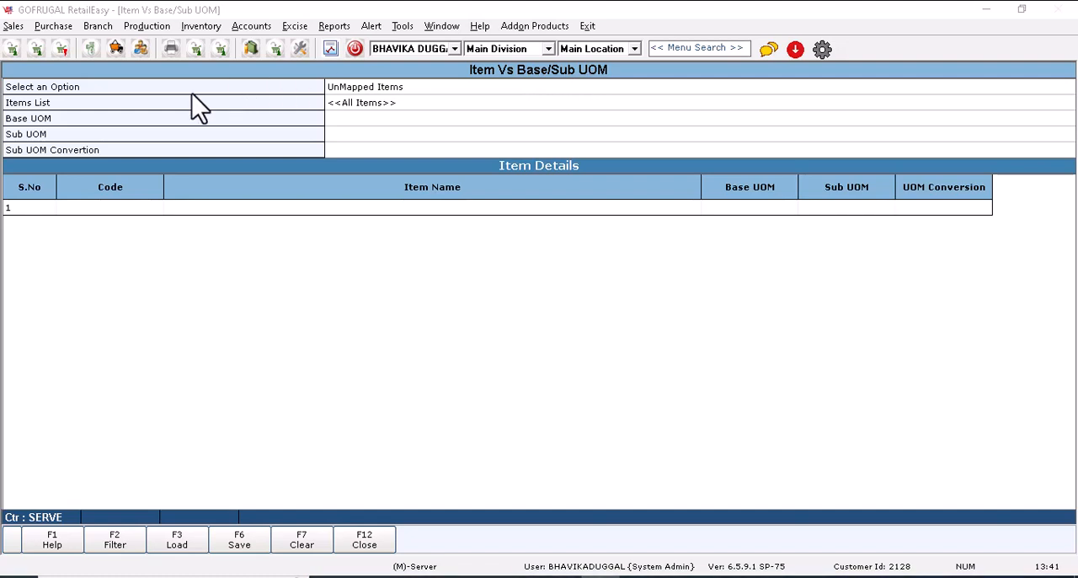
Keep the mapping on unmapped items across all items and choose KG as base UOM
{"action": "left_click", "coordinate": [354, 88]}
{"action": "left_click", "coordinate": [416, 105]}
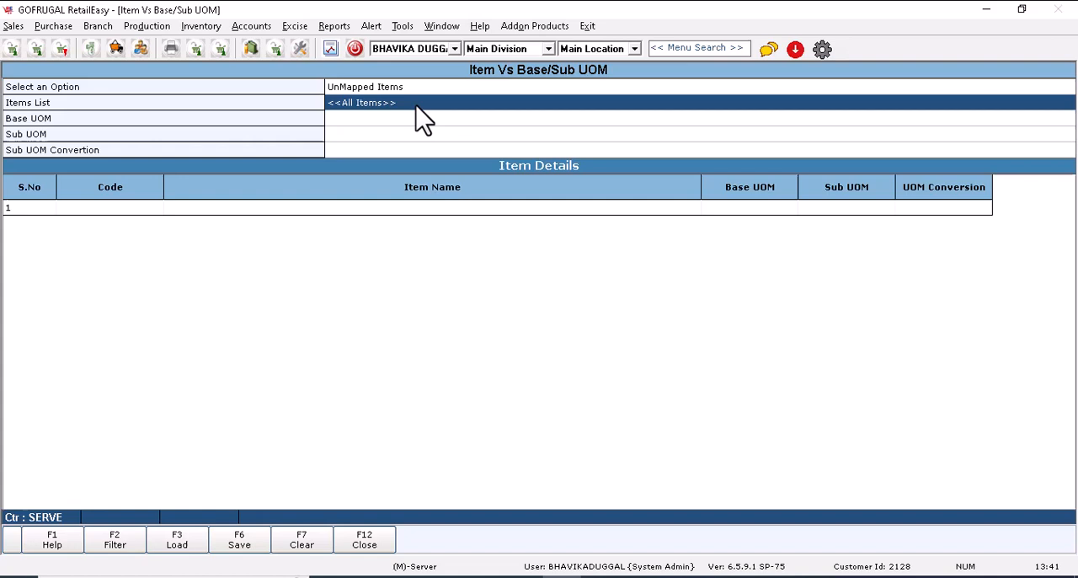
{"action": "left_click", "coordinate": [413, 120]}
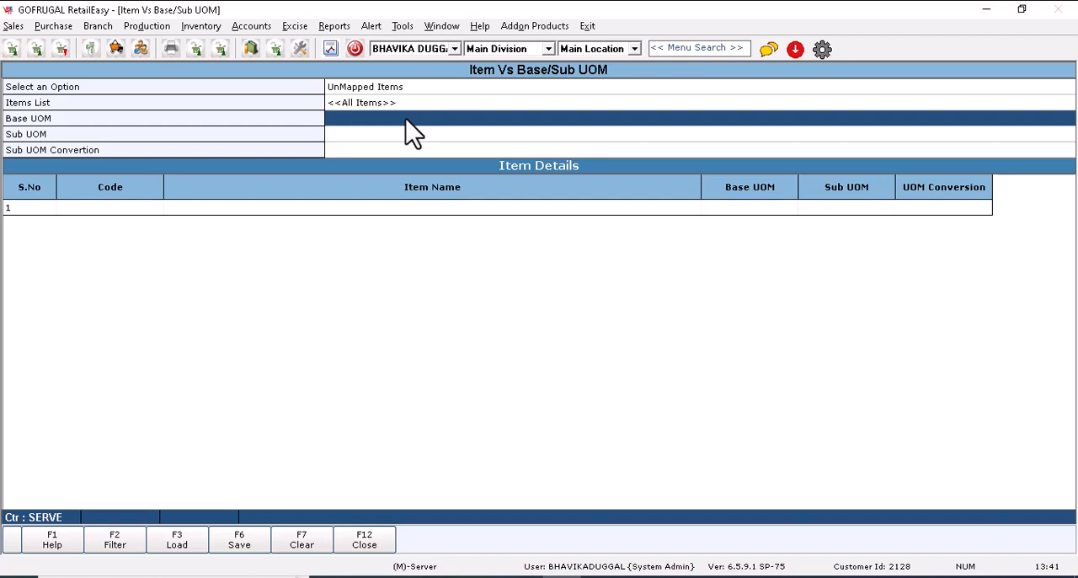
{"action": "left_click", "coordinate": [413, 122]}
{"action": "key", "text": "Down"}
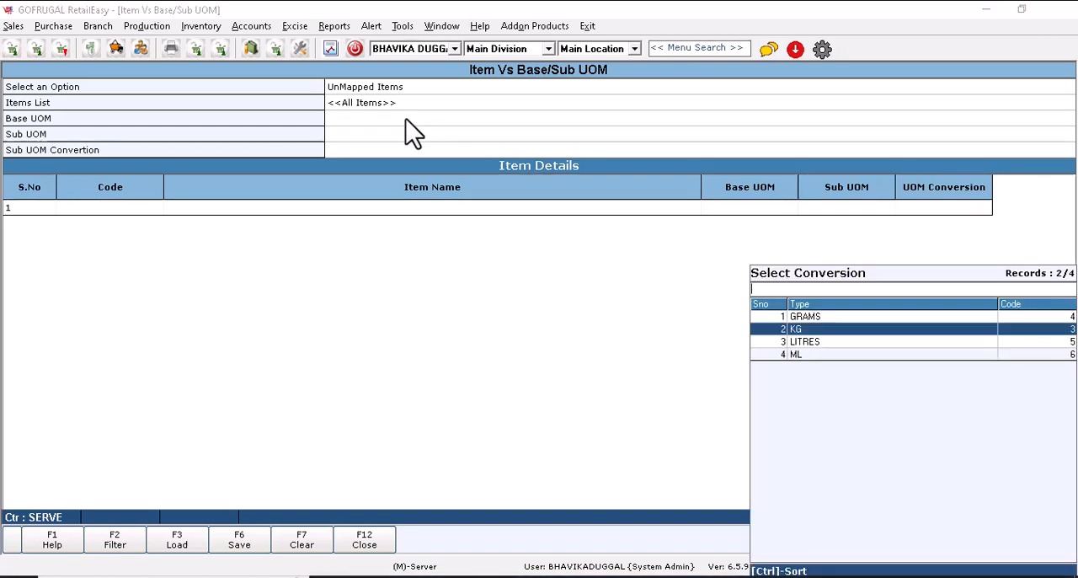
{"action": "key", "text": "Return"}
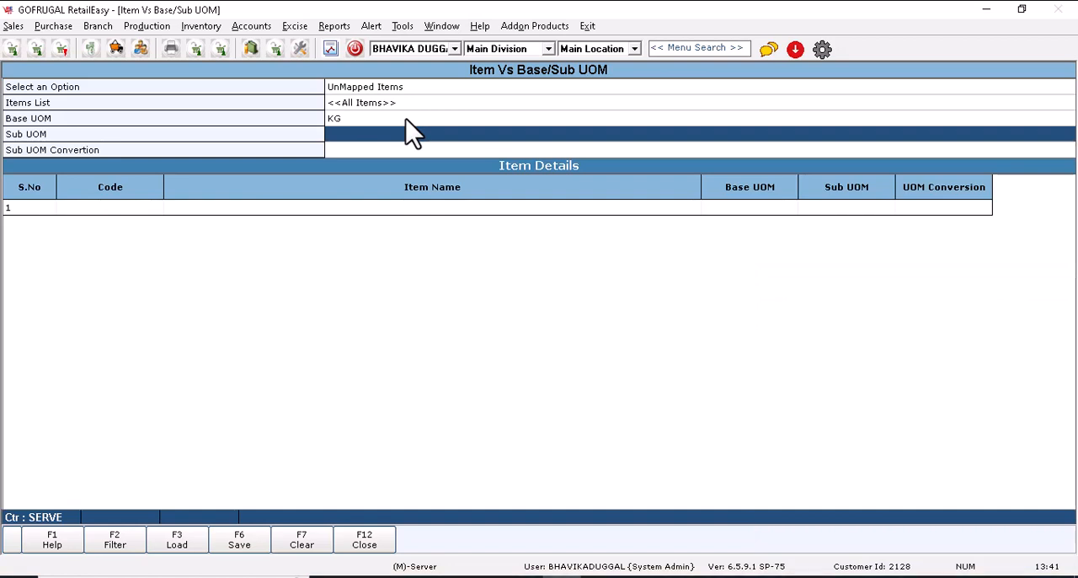
Choose GRAMS as sub UOM and enter a sub-UOM conversion of 1000
{"action": "left_click", "coordinate": [412, 133]}
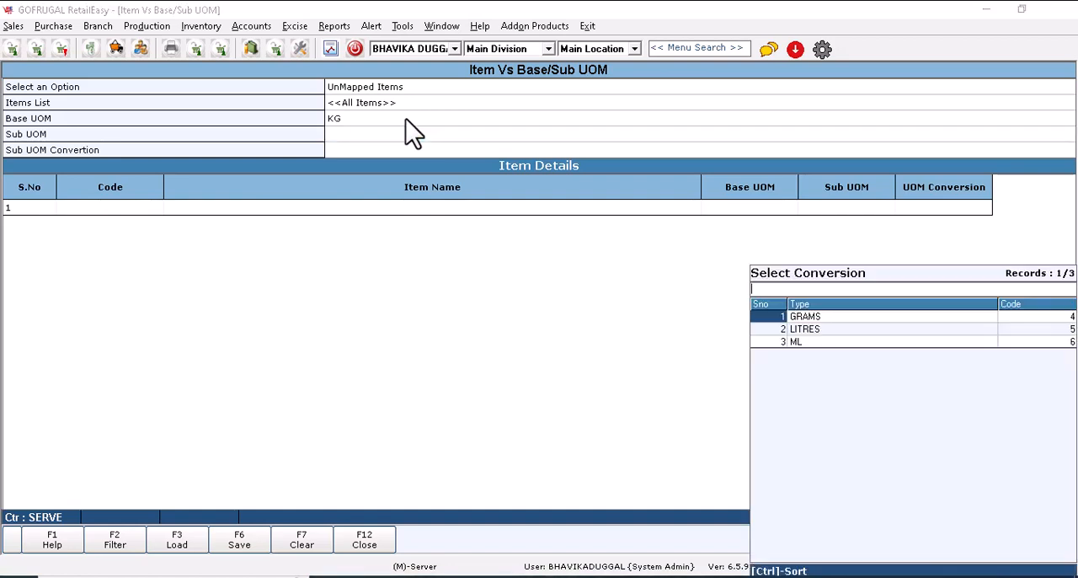
{"action": "key", "text": "Down"}
{"action": "key", "text": "Up"}
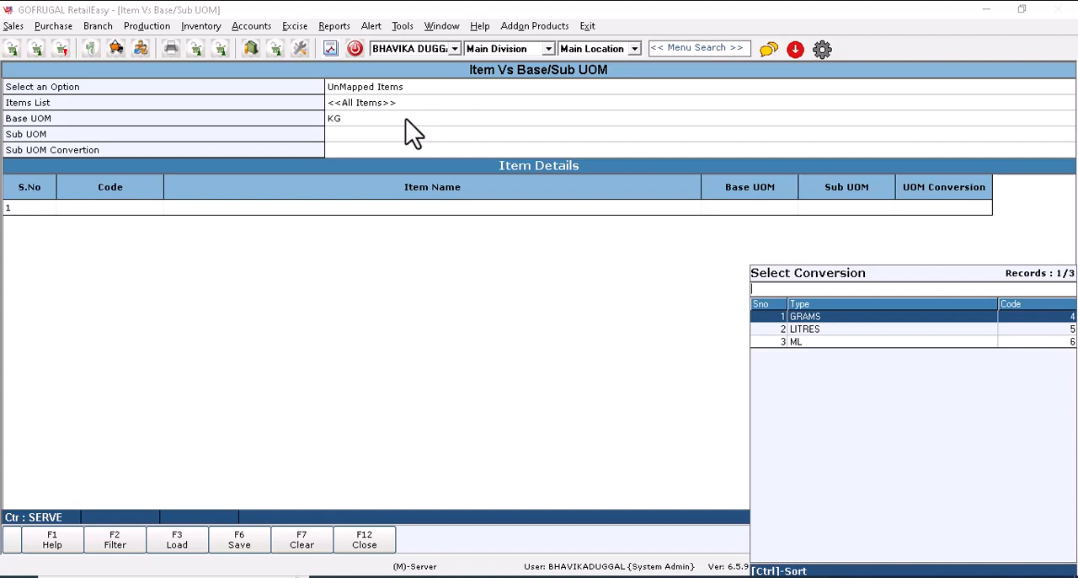
{"action": "key", "text": "Return"}
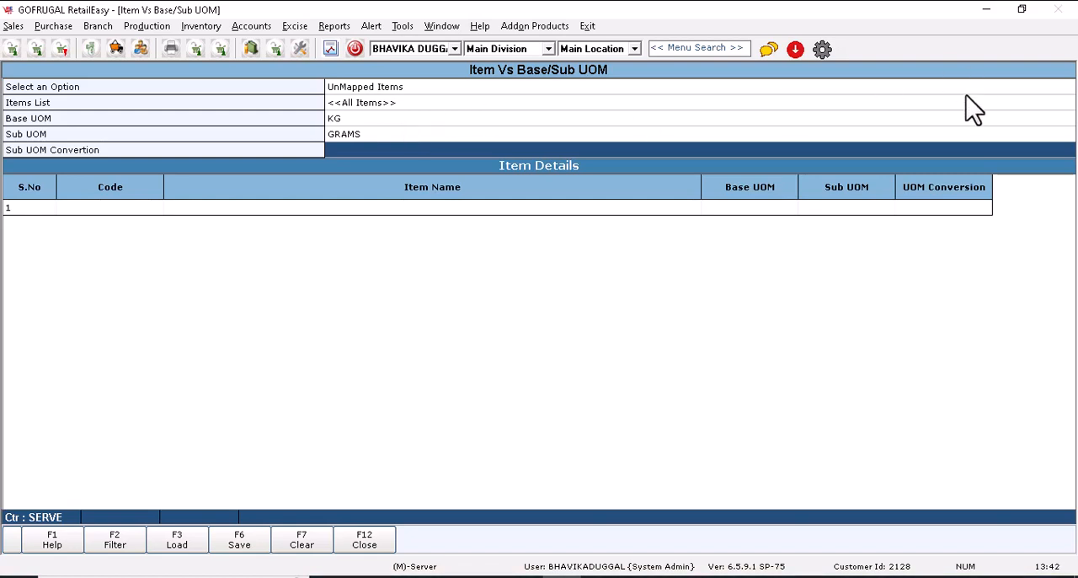
{"action": "left_click", "coordinate": [373, 155]}
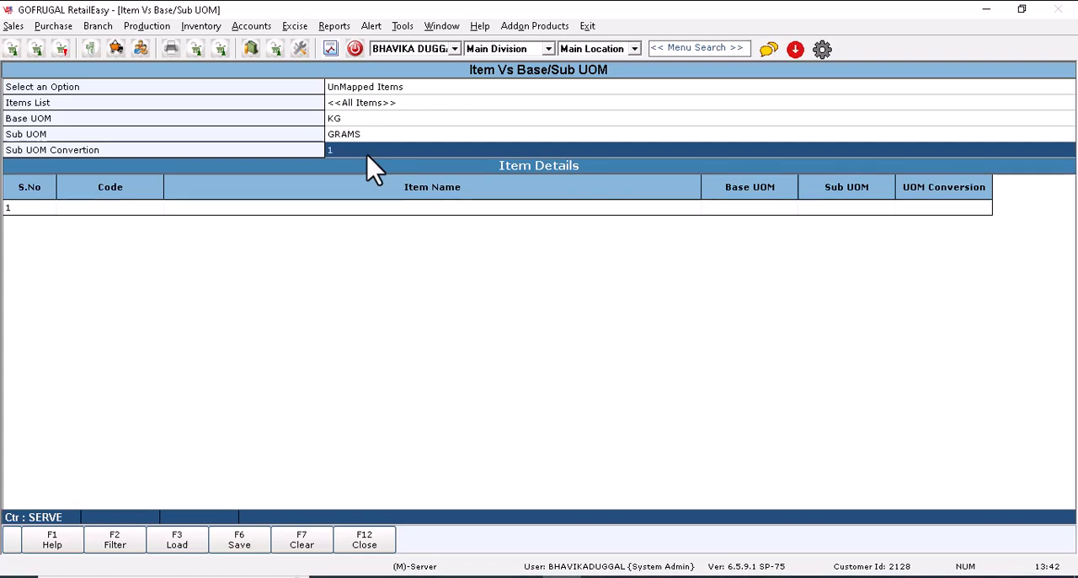
{"action": "type", "text": "1000"}
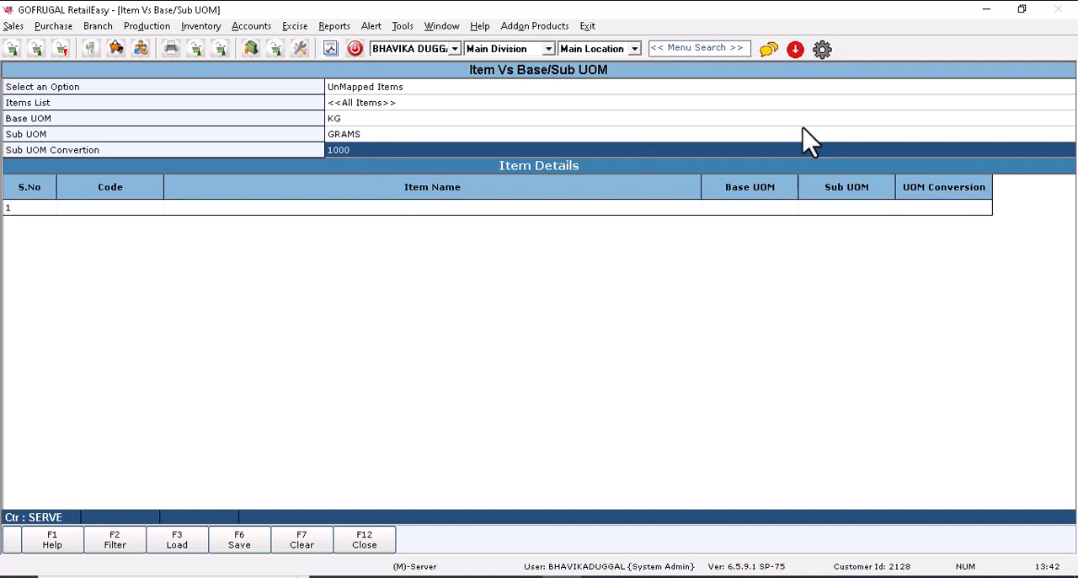
{"action": "left_click", "coordinate": [977, 105]}
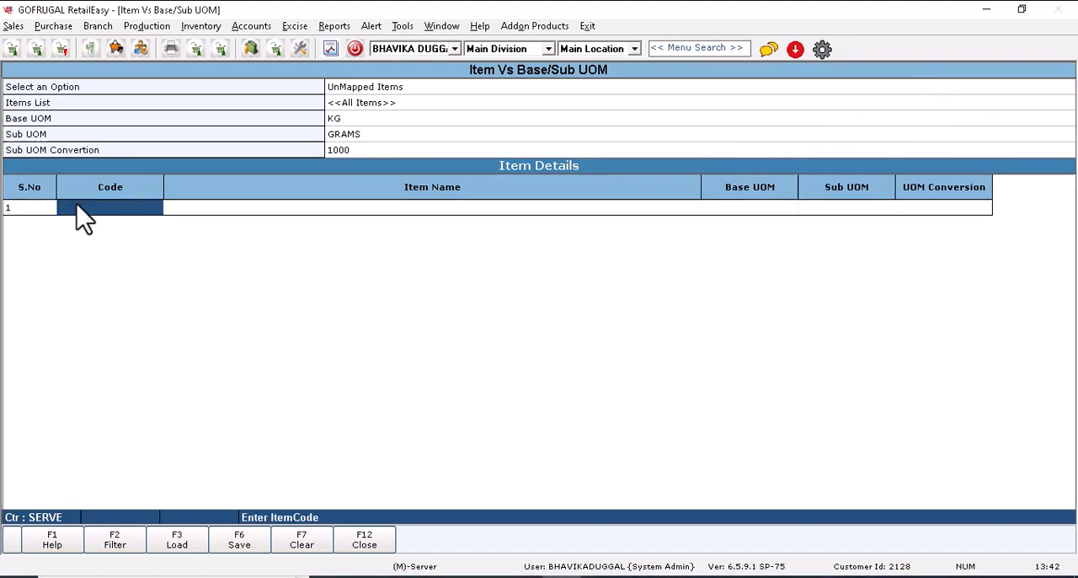
Add ATTA 10 KG and the other atta, dal and rajma items from the item list, then save the mapping
{"action": "key", "text": "Return"}
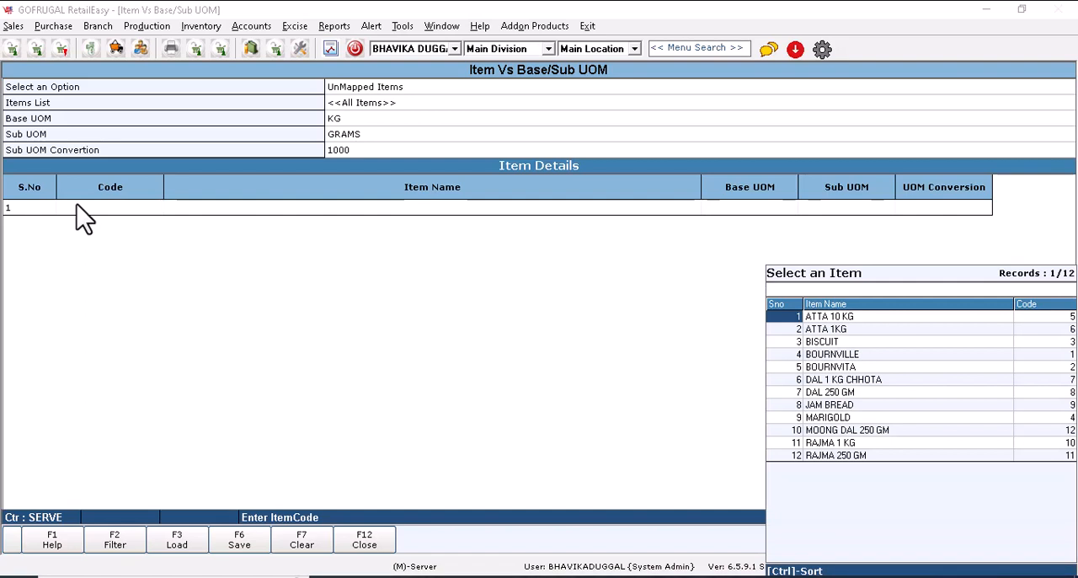
{"action": "key", "text": "Down"}
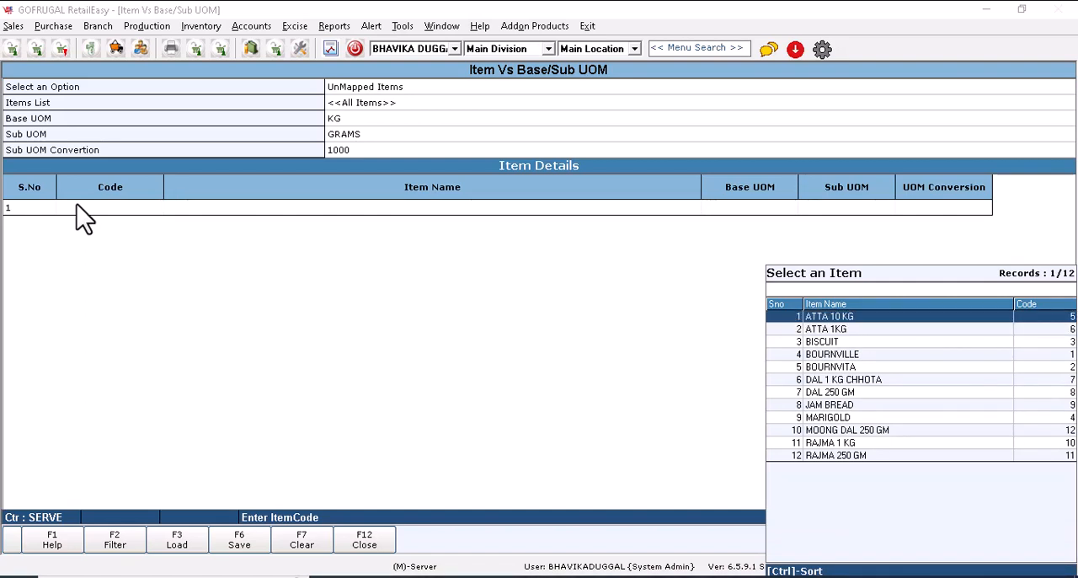
{"action": "key", "text": "Return"}
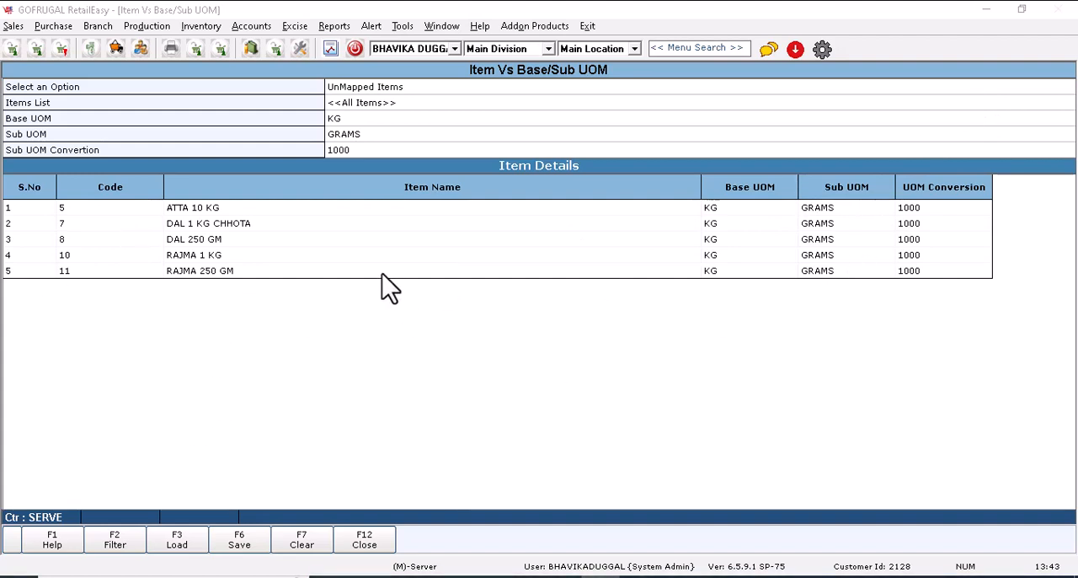
{"action": "left_click", "coordinate": [244, 539]}
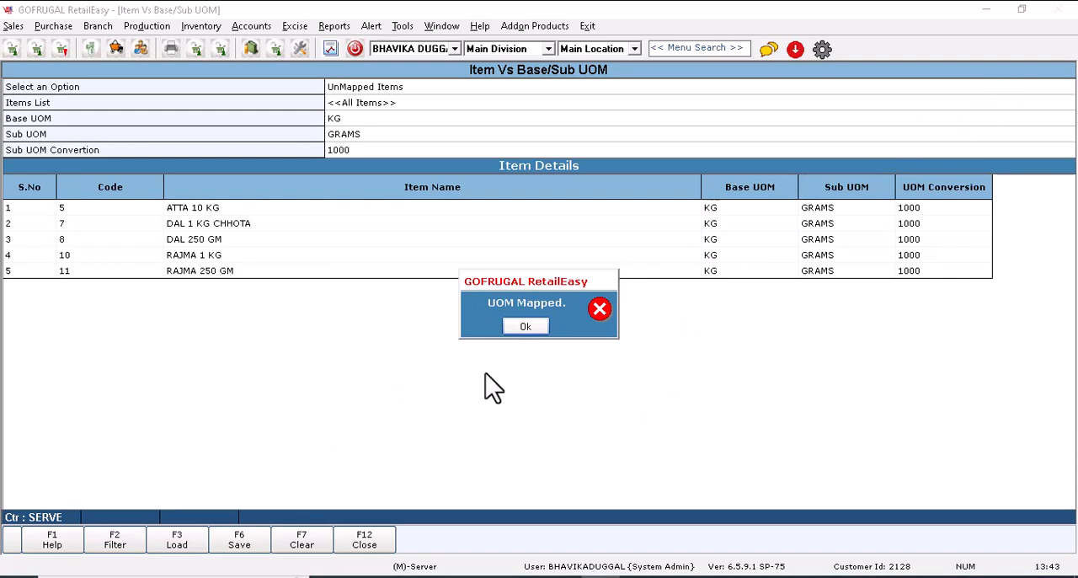
Dismiss the UOM Mapped confirmation and exit the mapping form back to the home screen
{"action": "left_click", "coordinate": [525, 327]}
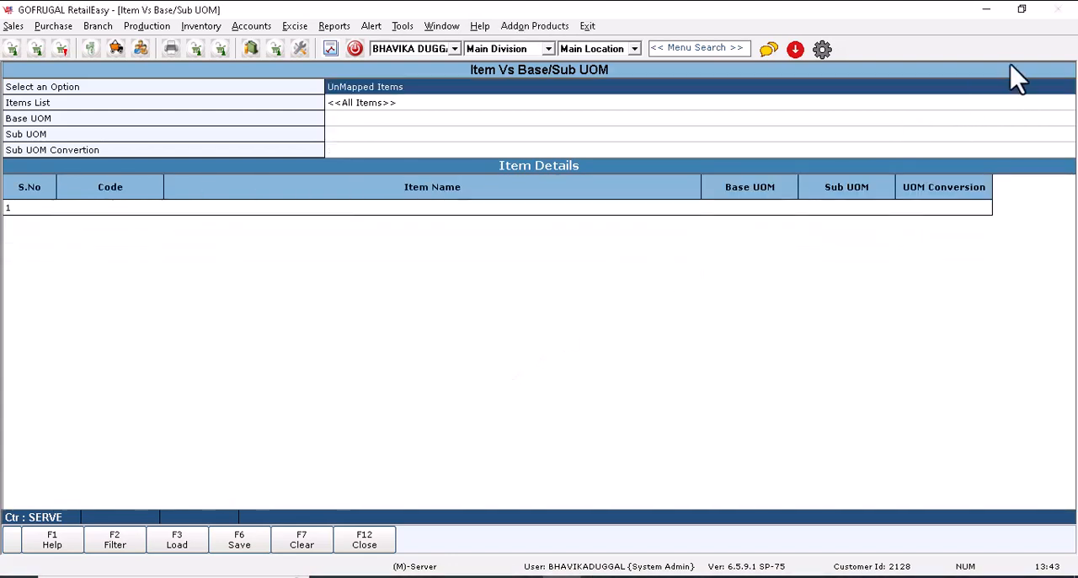
{"action": "key", "text": "Escape"}
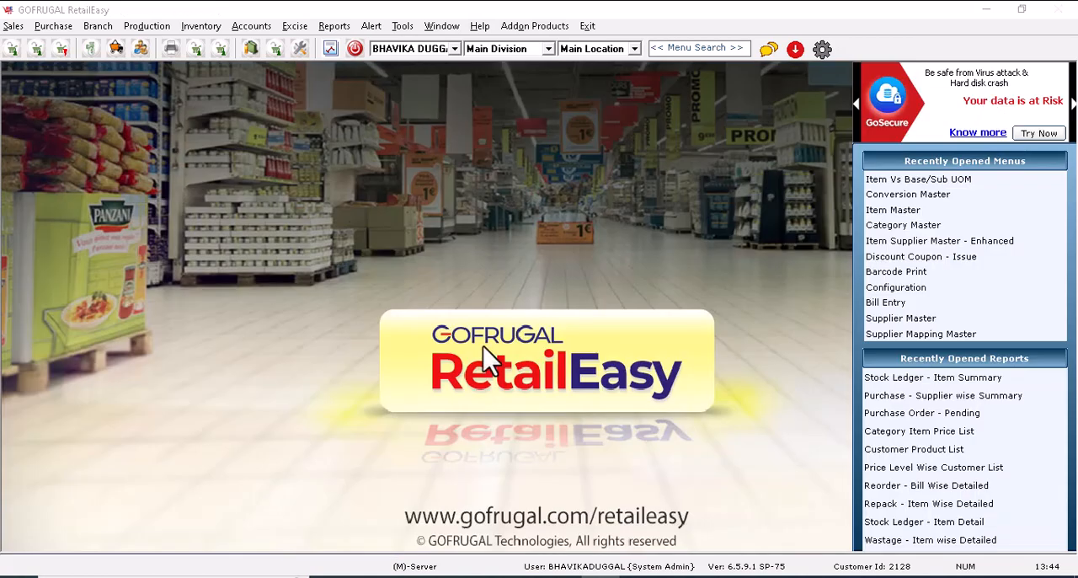